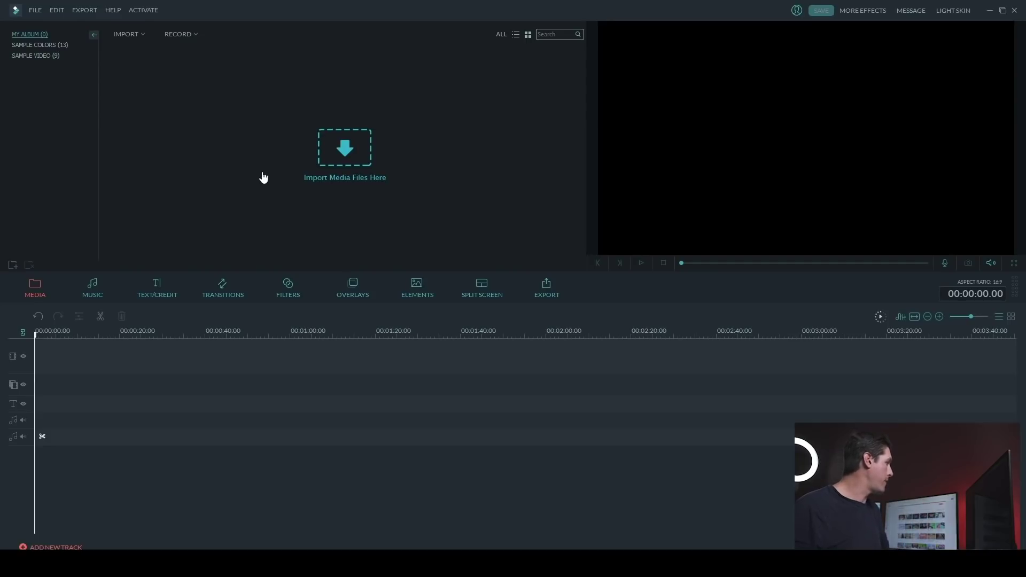
# - Import the video file C0003 and place it at the start of the timeline
pyautogui.click(126, 33)
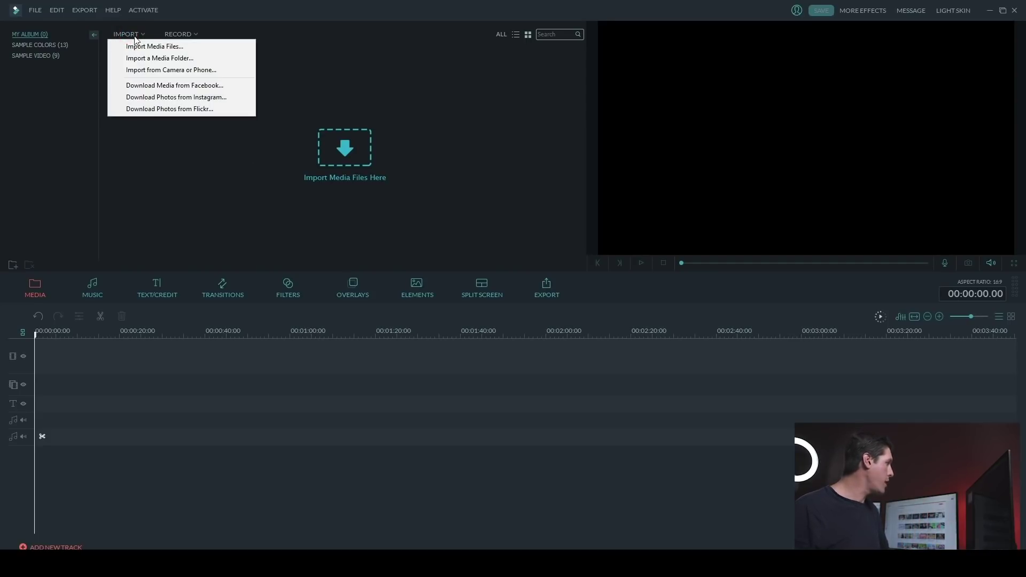
pyautogui.click(144, 46)
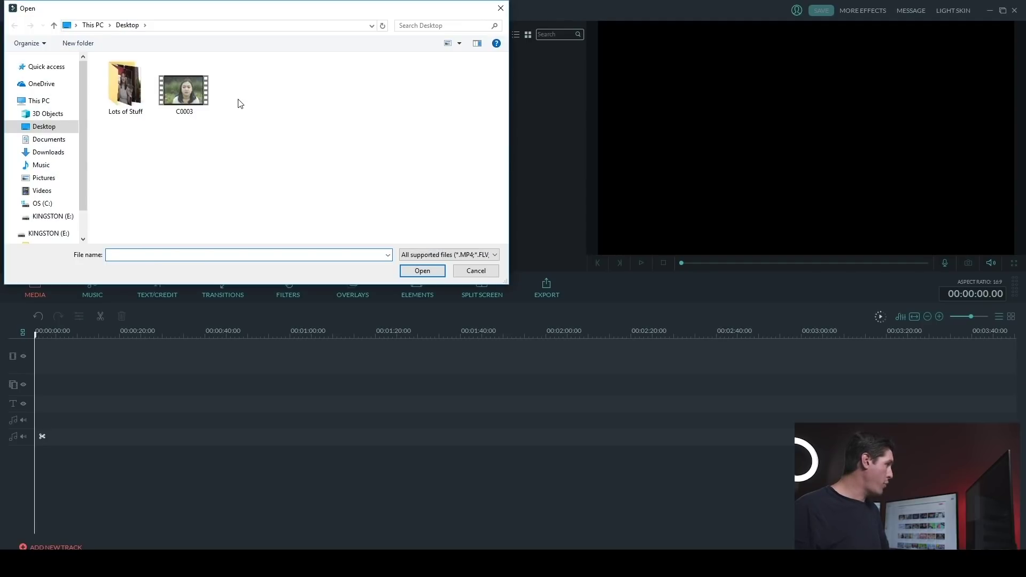
pyautogui.click(201, 94)
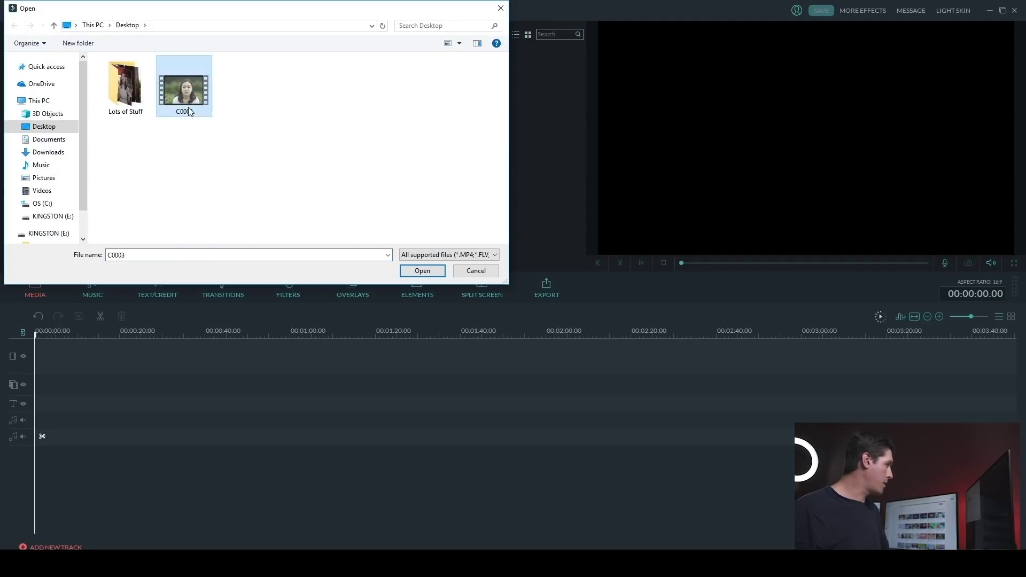
pyautogui.click(426, 269)
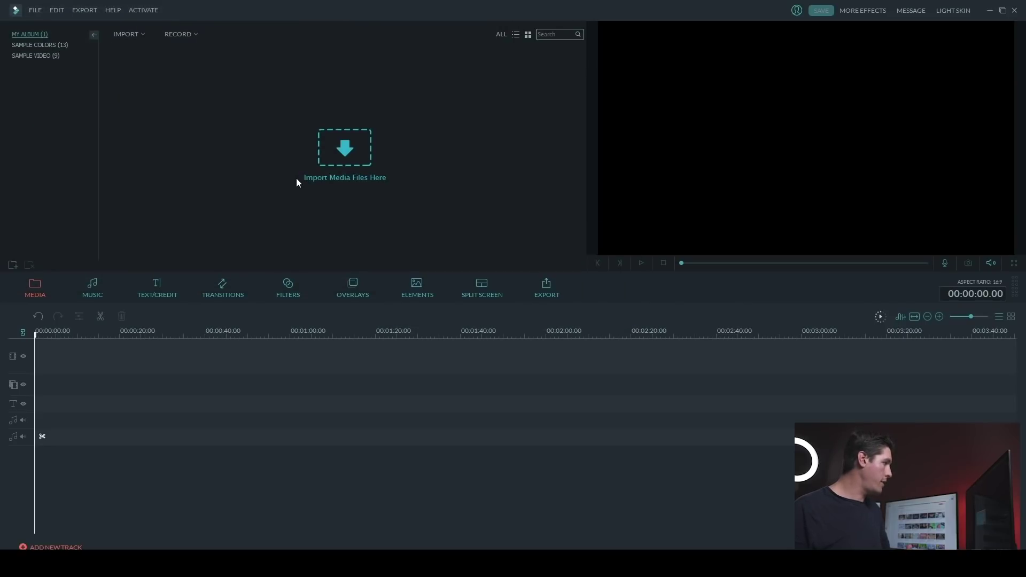
pyautogui.moveTo(175, 76); pyautogui.dragTo(108, 334)
# - Split off the clip's opening section, then select the clip and bring up its Power Tool
pyautogui.click(100, 316)
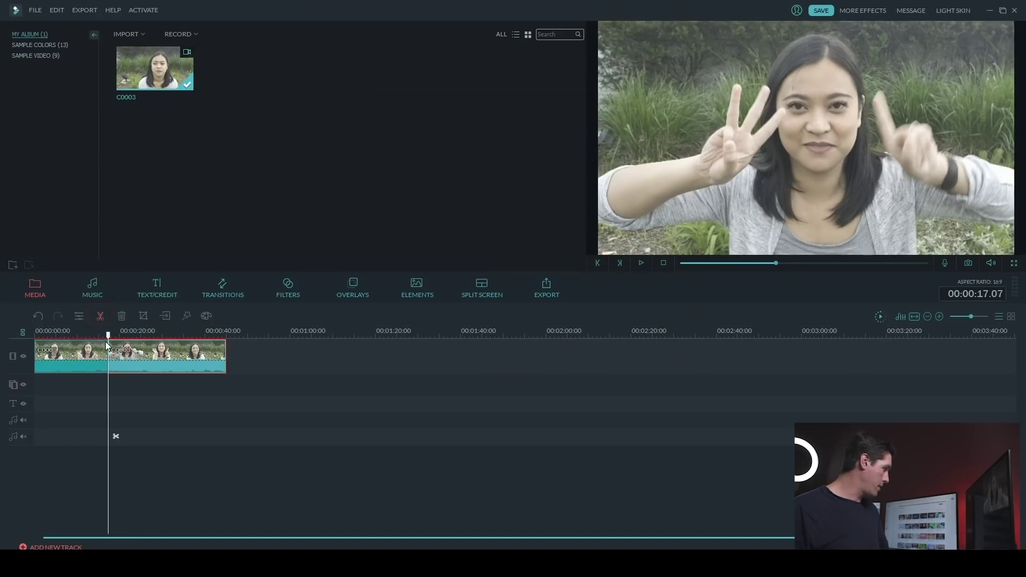
pyautogui.click(77, 364)
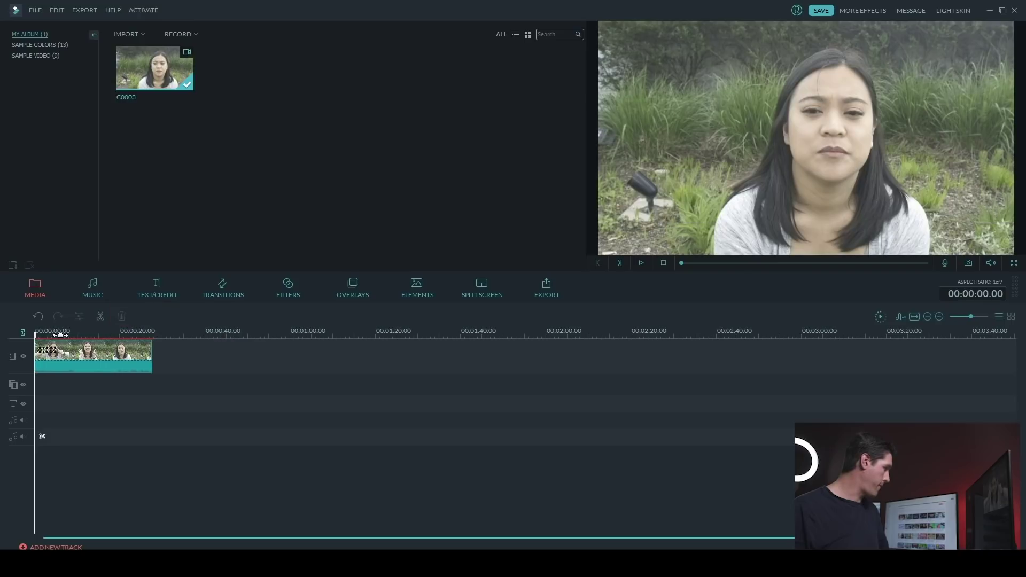
pyautogui.click(63, 335)
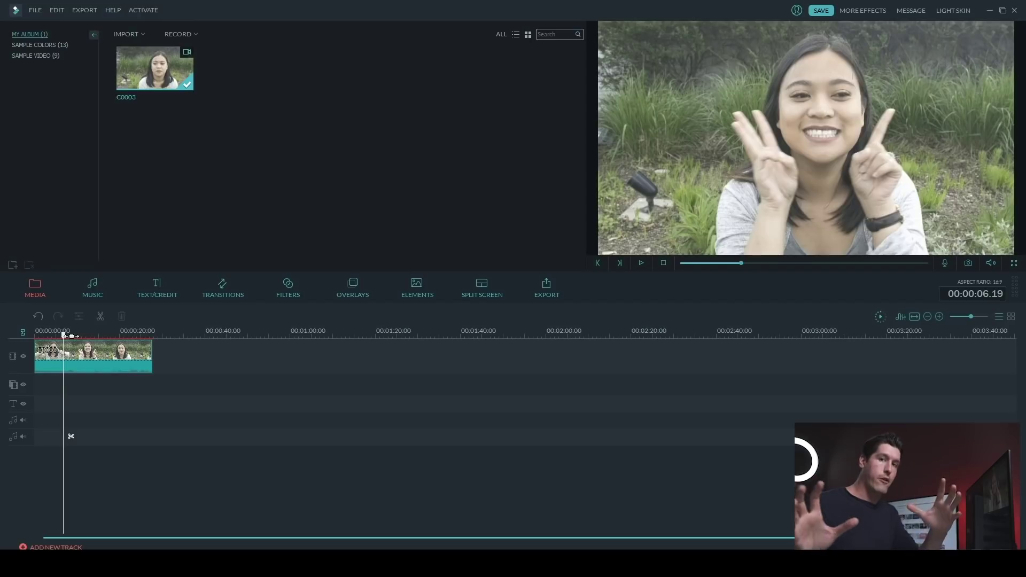
pyautogui.click(105, 357)
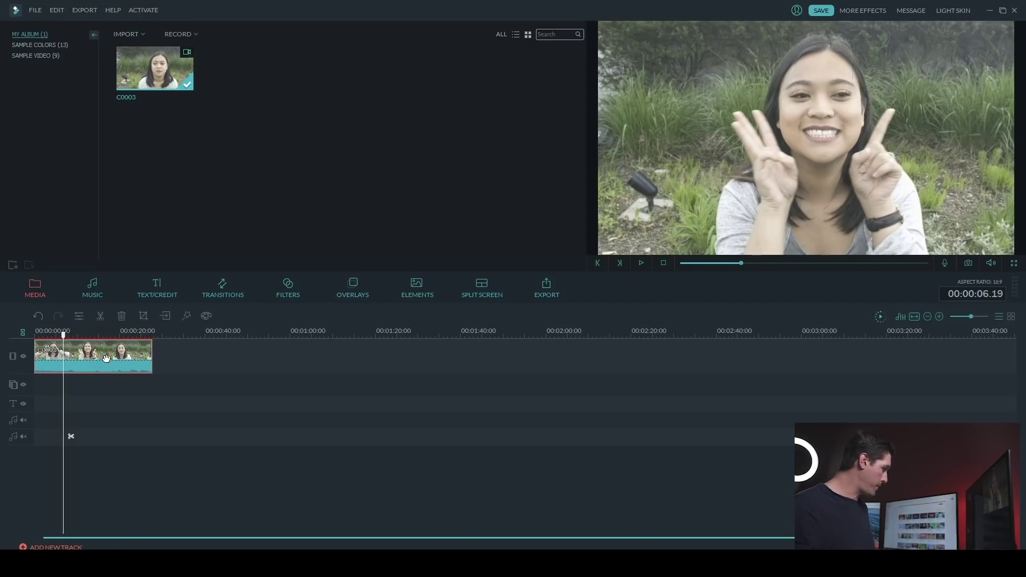
pyautogui.click(187, 317)
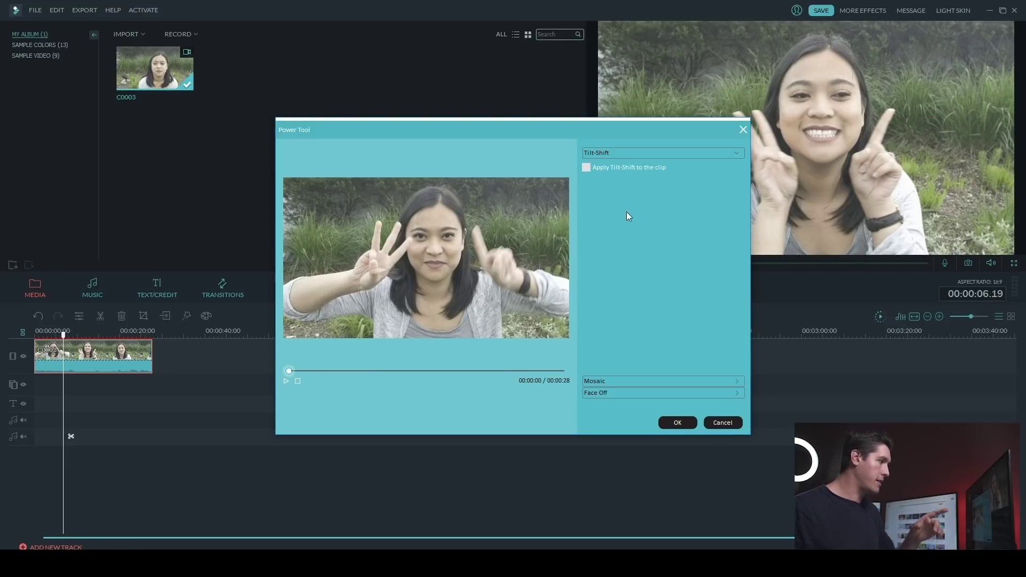
# - Turn on Tilt-Shift and position a vertical sharp focus band over the woman's face
pyautogui.click(586, 167)
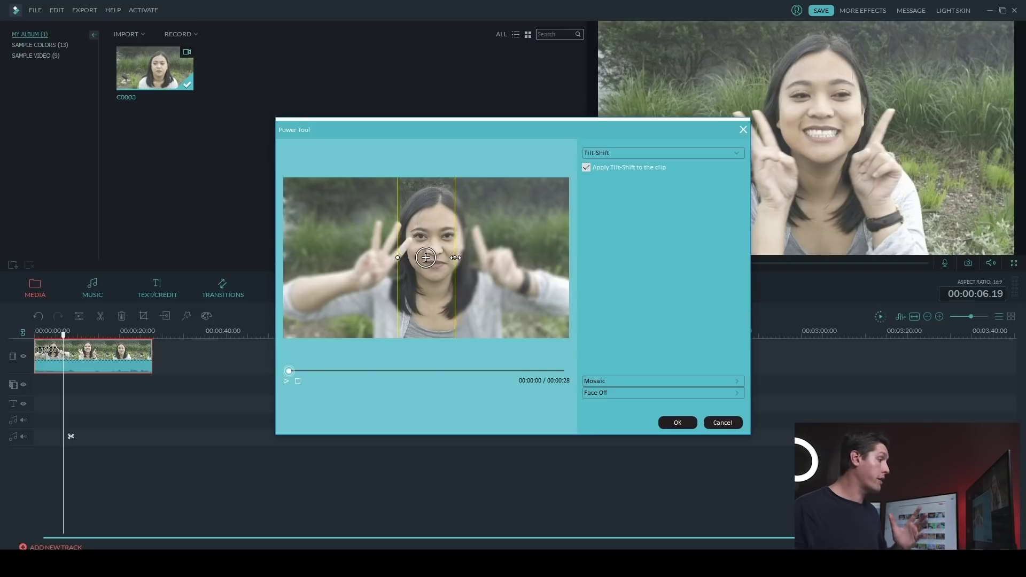
pyautogui.moveTo(455, 257); pyautogui.dragTo(506, 258)
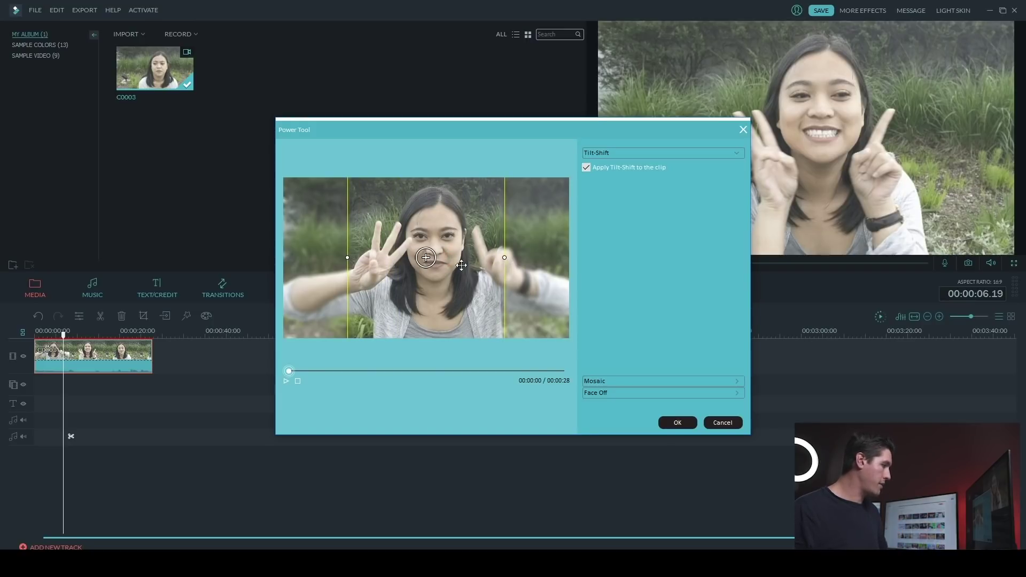
pyautogui.moveTo(425, 258); pyautogui.dragTo(435, 251)
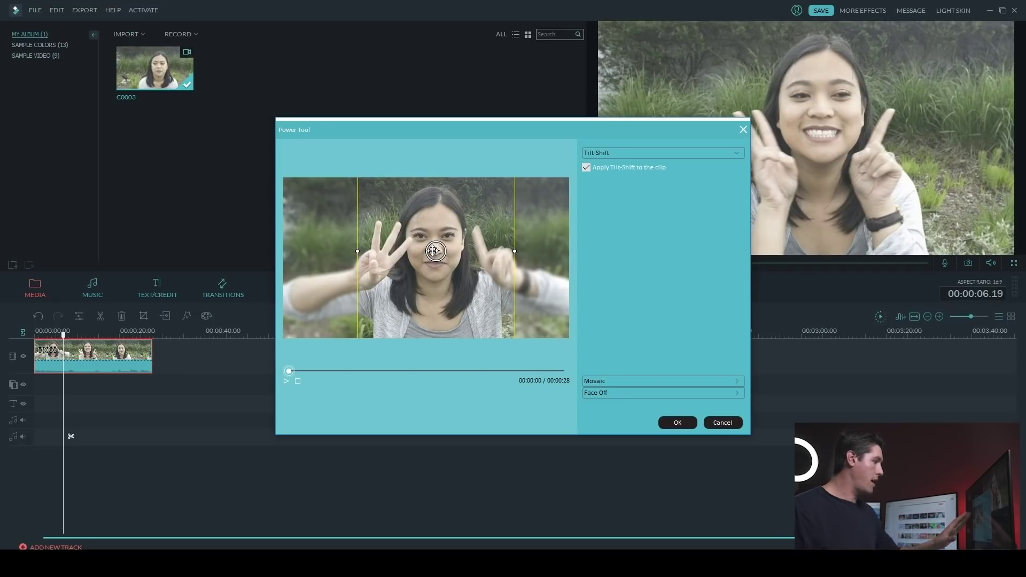
pyautogui.moveTo(436, 251)
pyautogui.mouseDown()
pyautogui.moveTo(465, 250)
pyautogui.moveTo(383, 253)
pyautogui.moveTo(434, 251)
pyautogui.mouseUp()
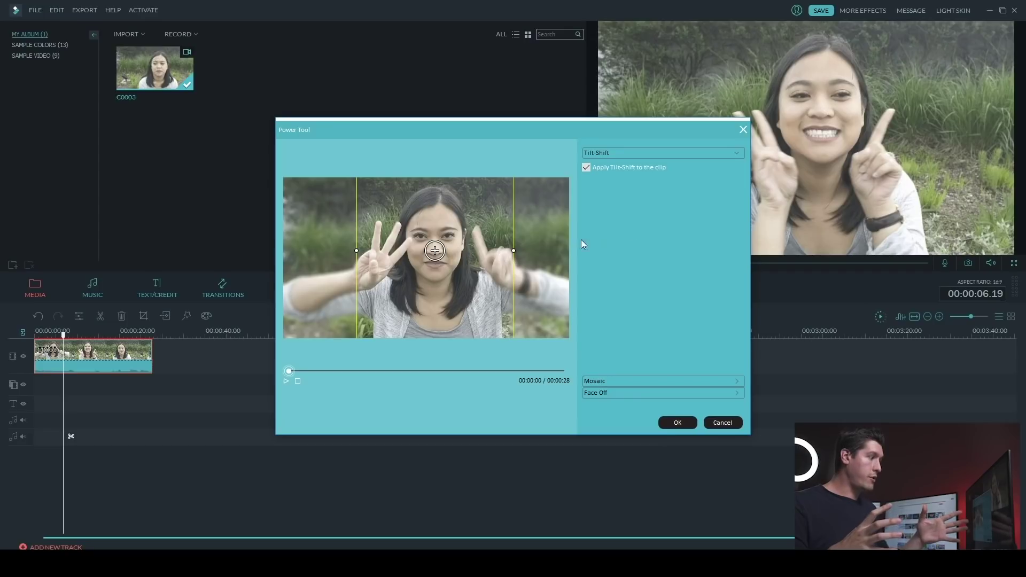
pyautogui.moveTo(514, 251); pyautogui.dragTo(492, 253)
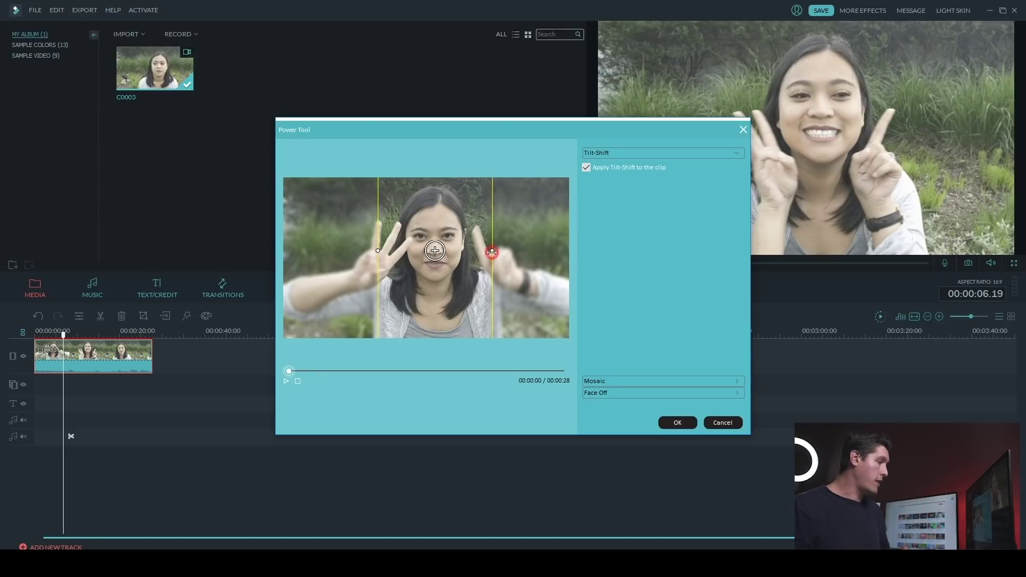
# - Narrow the tilt-shift band to a thin strip, recentre it and rotate it to a steep diagonal
pyautogui.moveTo(491, 251); pyautogui.dragTo(433, 258)
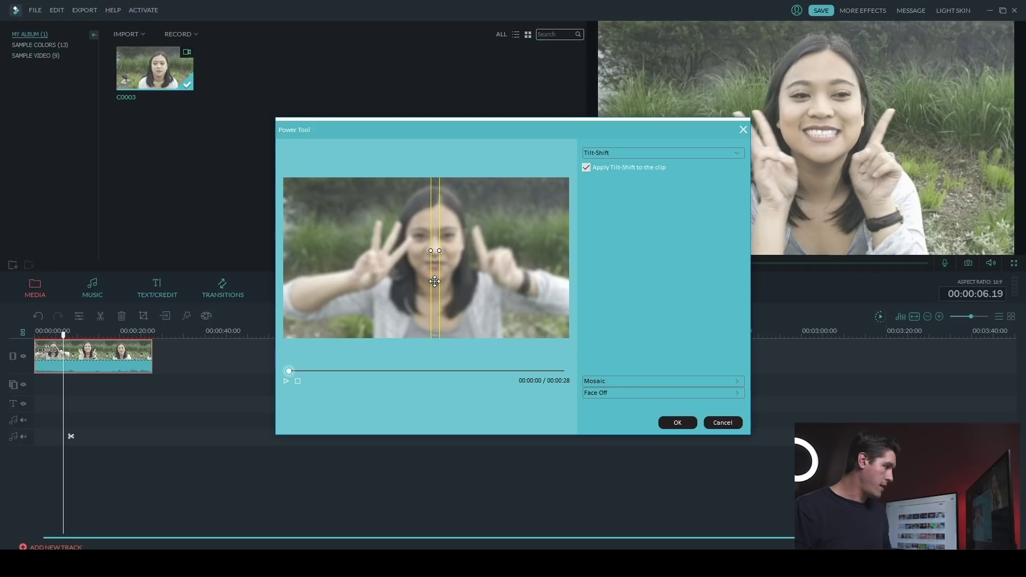
pyautogui.moveTo(434, 281); pyautogui.dragTo(575, 285)
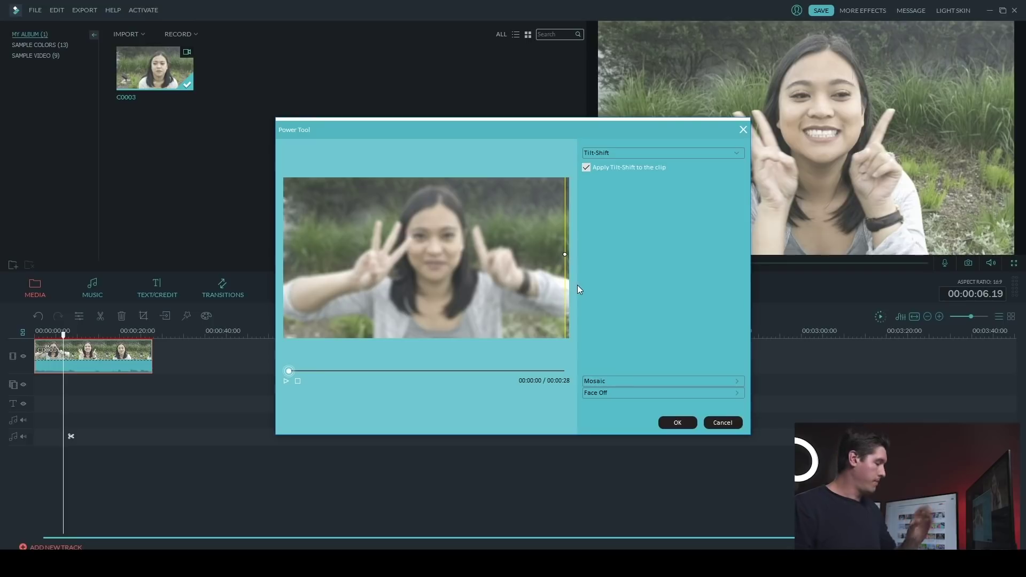
pyautogui.moveTo(571, 262); pyautogui.dragTo(495, 259)
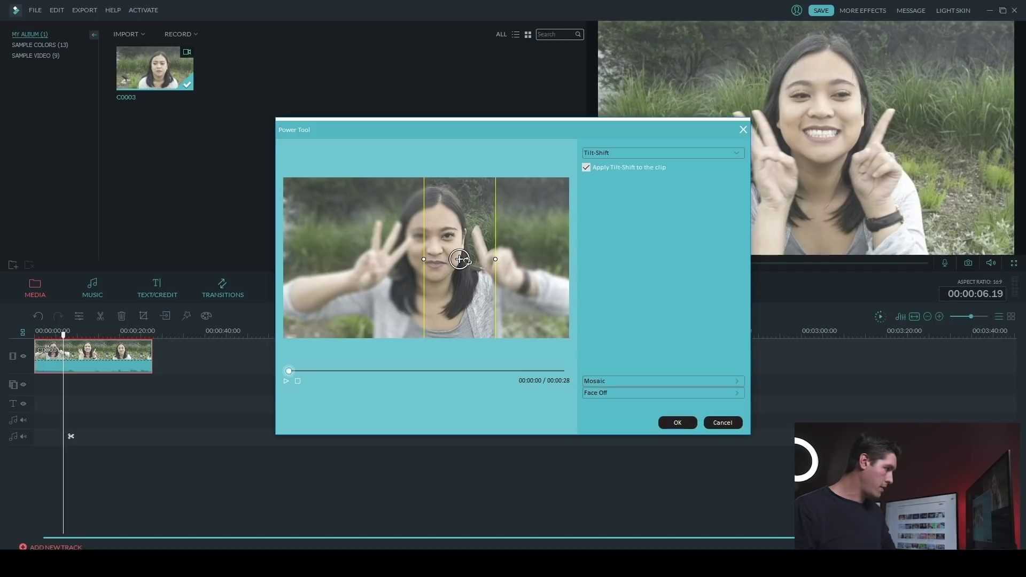
pyautogui.moveTo(467, 261); pyautogui.dragTo(456, 274)
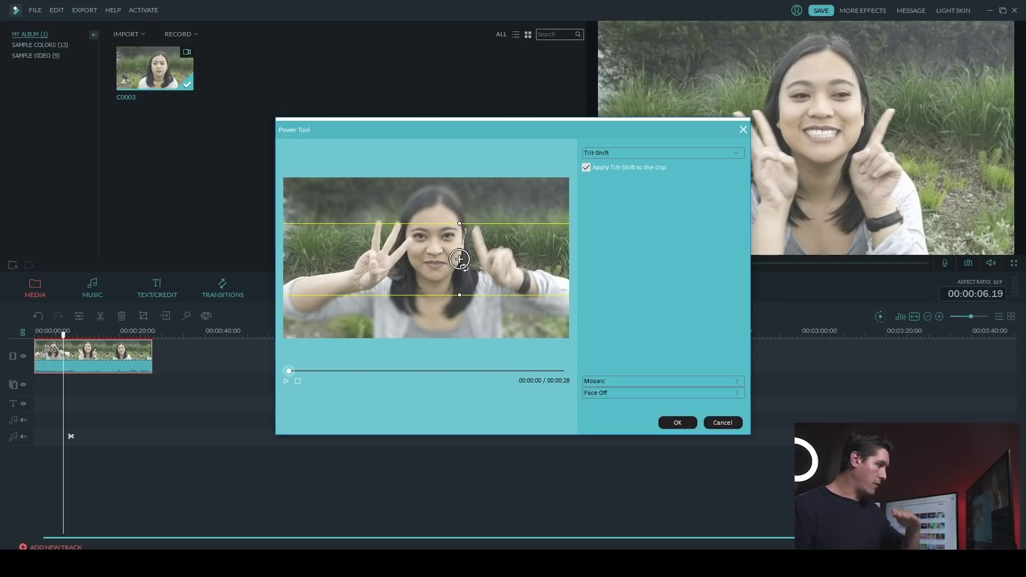
pyautogui.moveTo(460, 259); pyautogui.dragTo(469, 258)
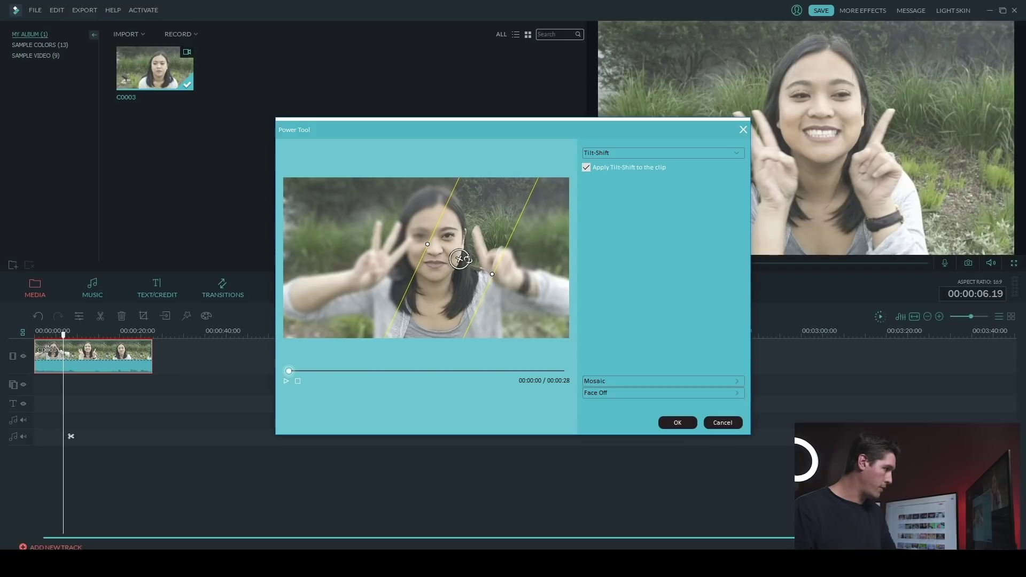
# - Turn off Tilt-Shift, then expand the Mosaic settings and enable Mosaic for the clip
pyautogui.click(586, 168)
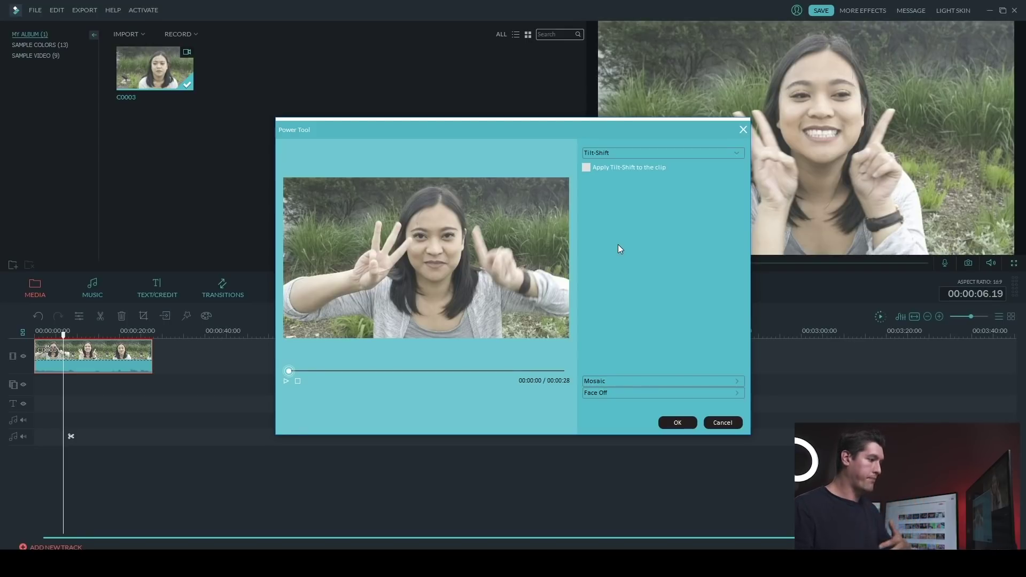
pyautogui.click(654, 381)
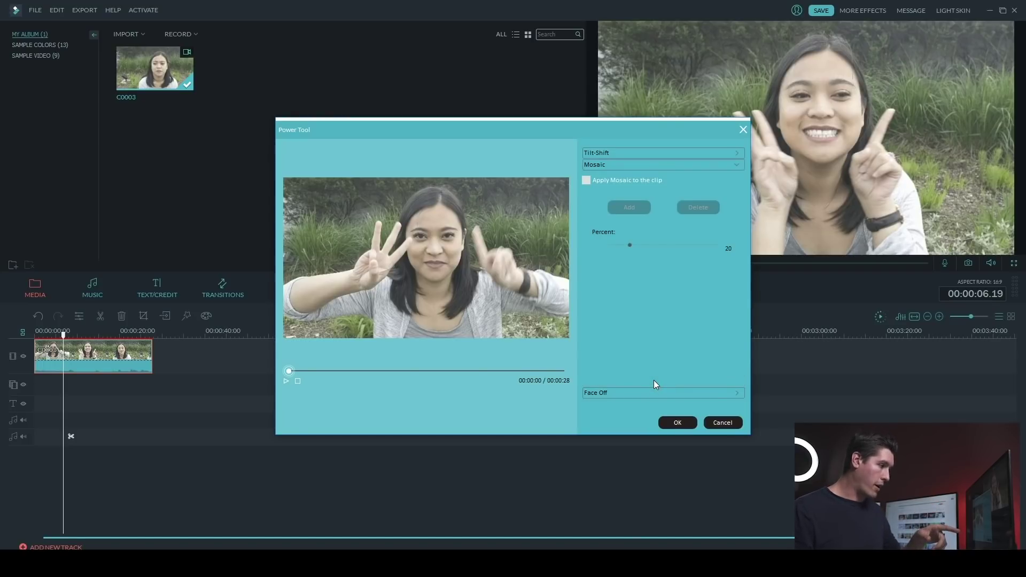
pyautogui.click(586, 181)
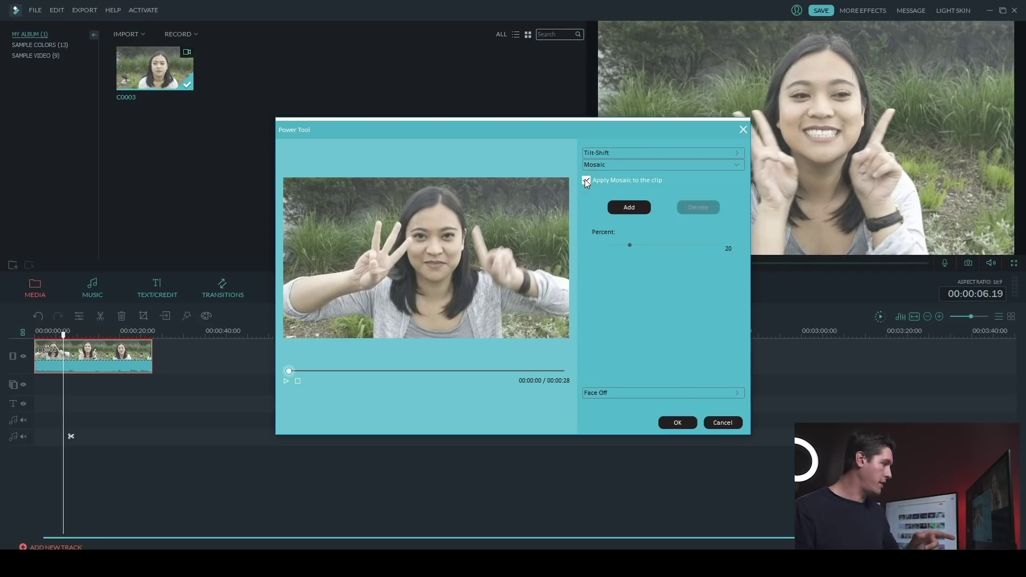
# - Add a mosaic box and resize it to cover the woman's face from forehead to chin
pyautogui.click(618, 207)
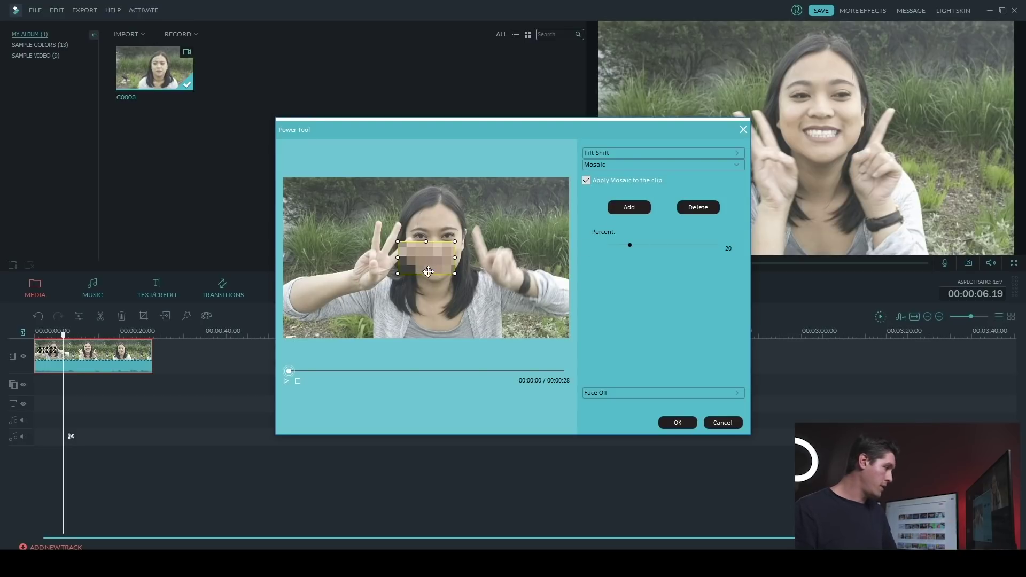
pyautogui.moveTo(426, 273); pyautogui.dragTo(426, 291)
pyautogui.moveTo(425, 241); pyautogui.dragTo(425, 219)
pyautogui.moveTo(454, 255); pyautogui.dragTo(435, 279)
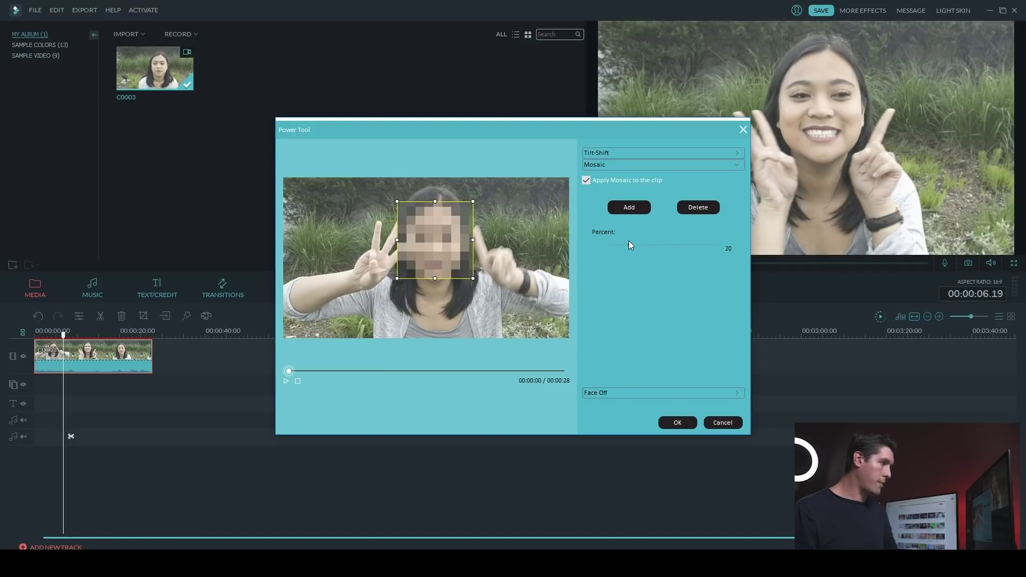
# - Set the mosaic strength to 18 percent and play the preview to check it
pyautogui.moveTo(625, 243); pyautogui.dragTo(614, 245)
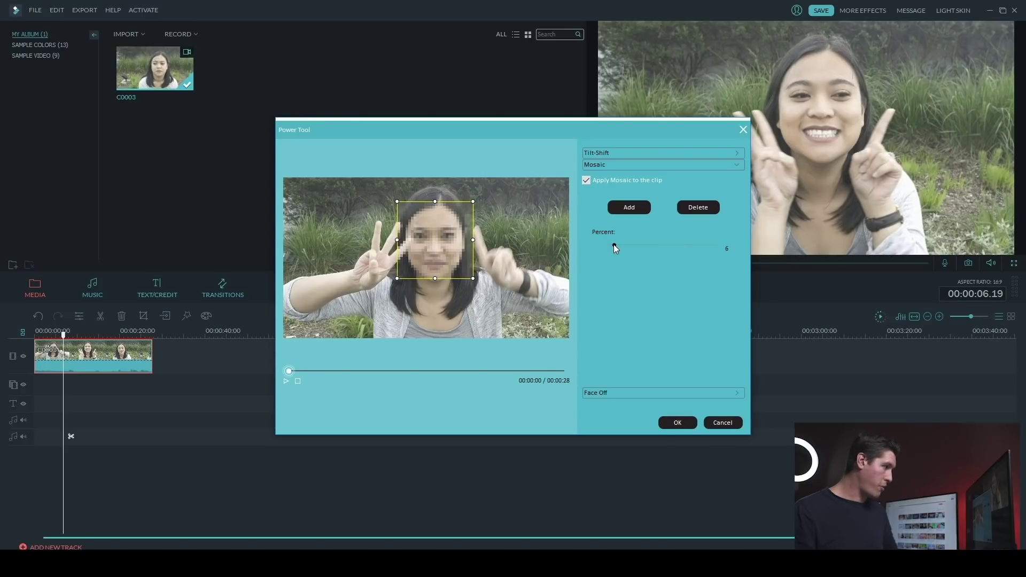
pyautogui.moveTo(614, 245); pyautogui.dragTo(628, 245)
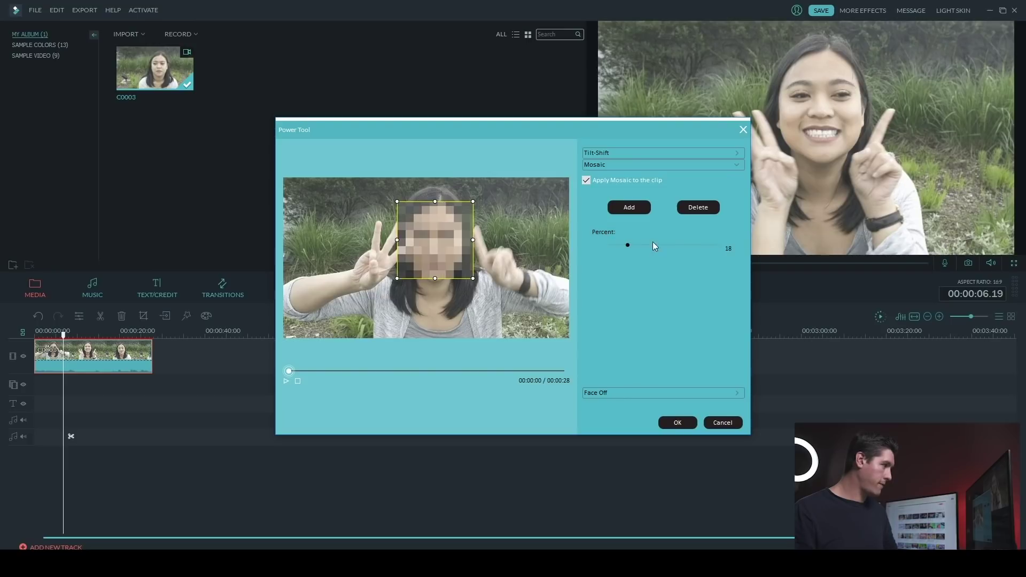
pyautogui.click(715, 245)
pyautogui.moveTo(705, 247); pyautogui.dragTo(689, 248)
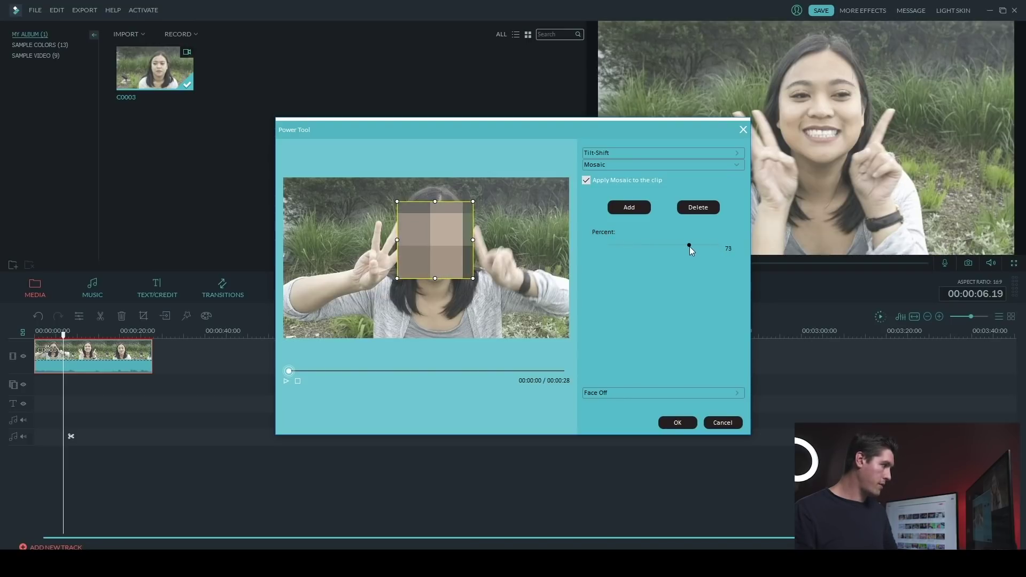
pyautogui.click(636, 245)
pyautogui.moveTo(636, 244); pyautogui.dragTo(628, 244)
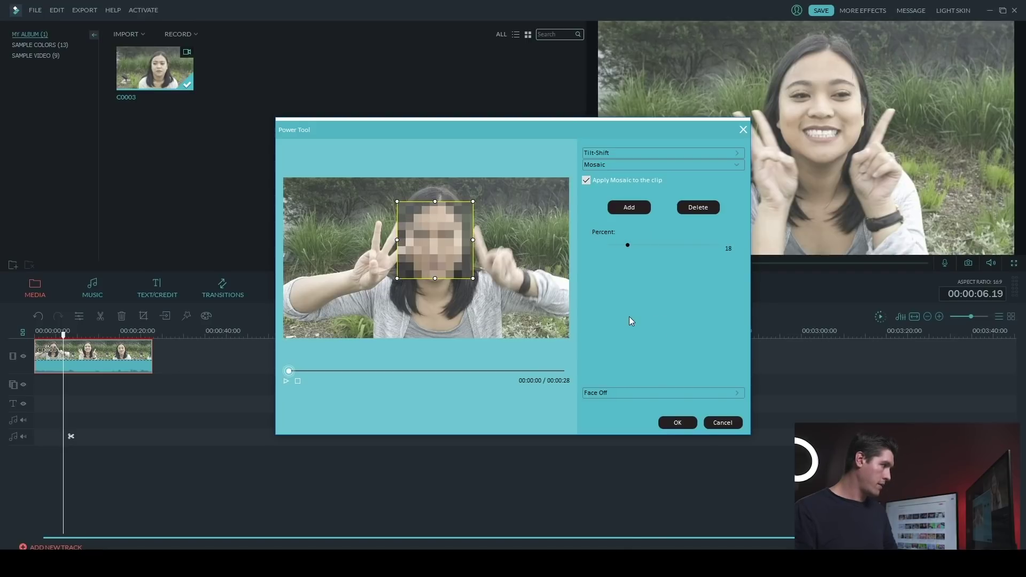
pyautogui.click(286, 382)
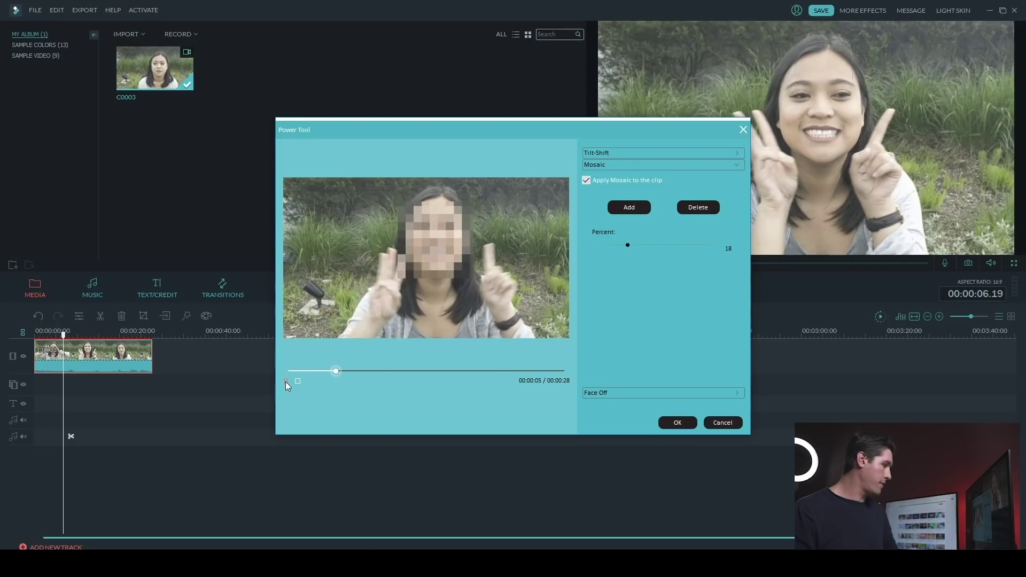
# - Stop the preview and confirm the face mosaic with OK
pyautogui.click(285, 381)
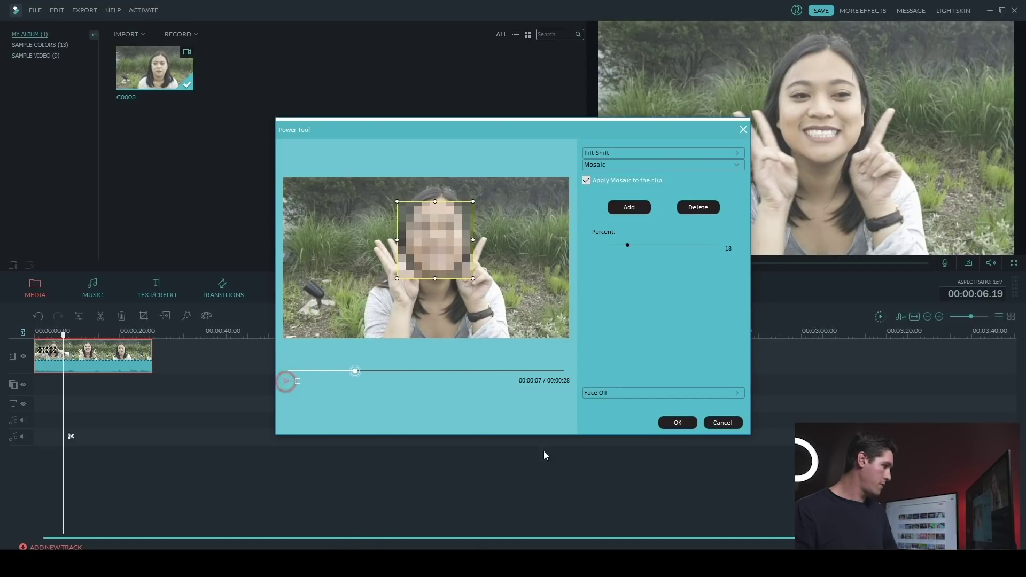
pyautogui.click(677, 423)
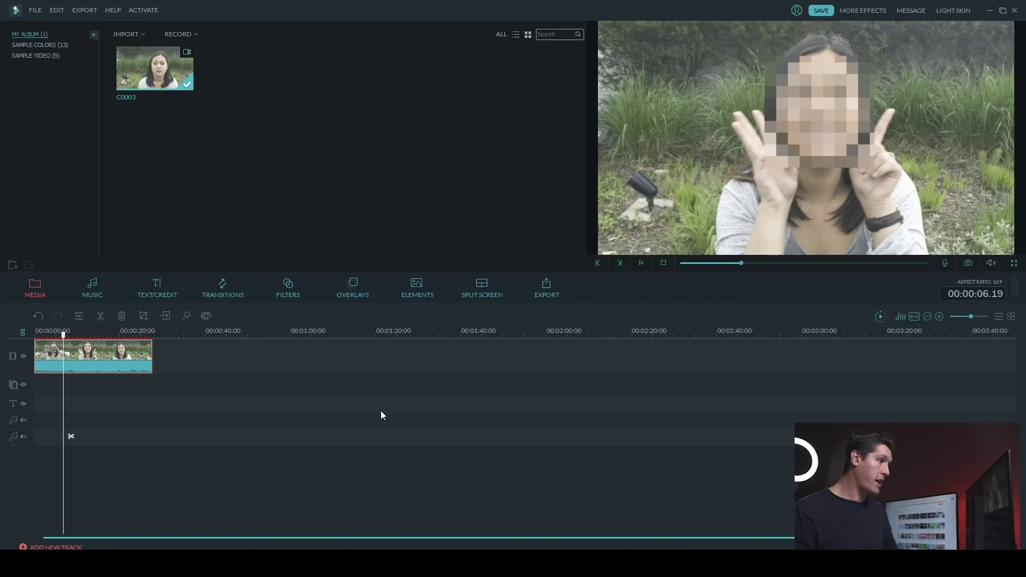